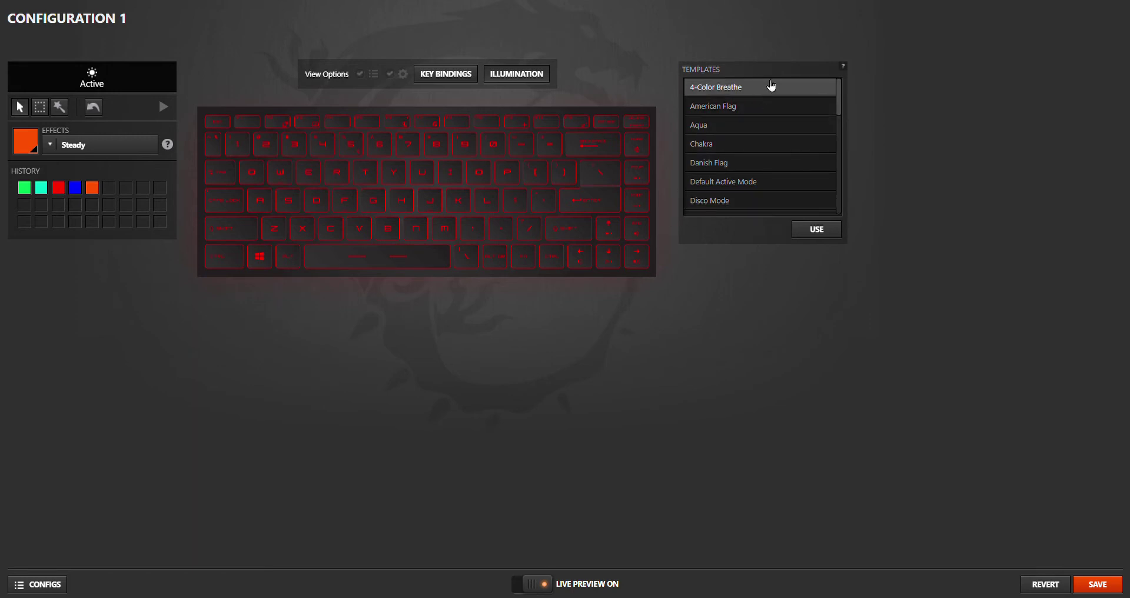
Step: Check the key bindings page, and apply the 4-Color Breathe template to the keyboard illumination
left_click(447, 75)
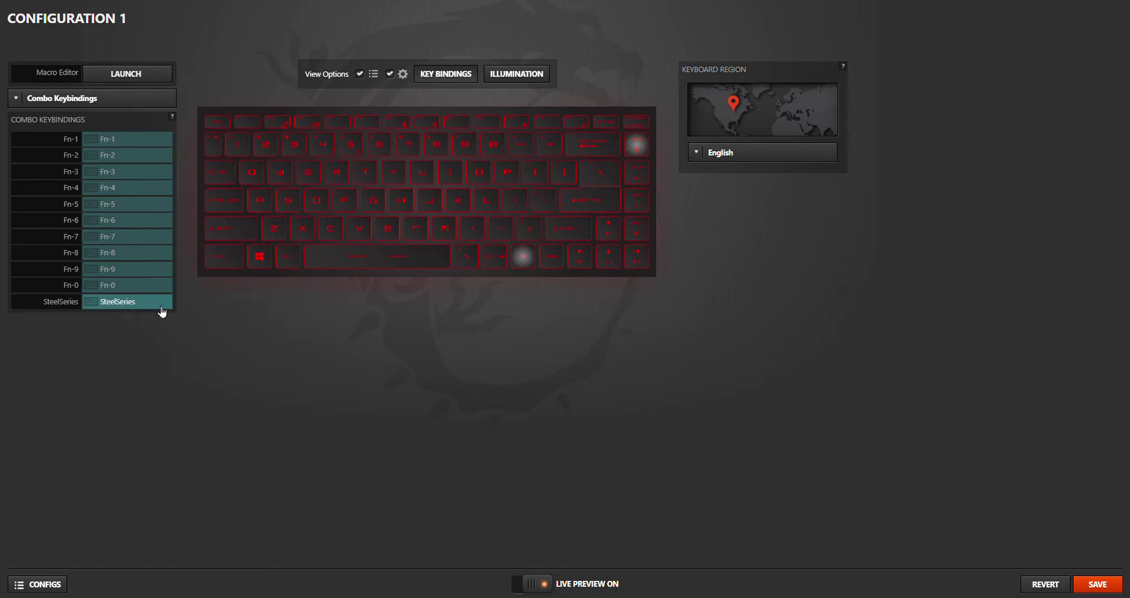
left_click(532, 81)
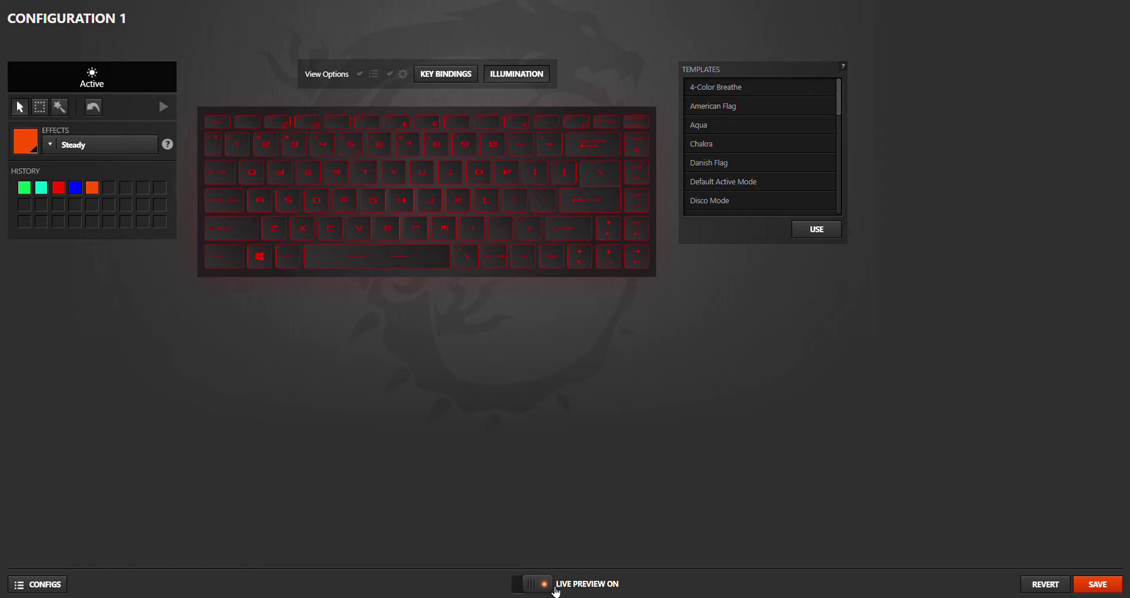
left_click(792, 92)
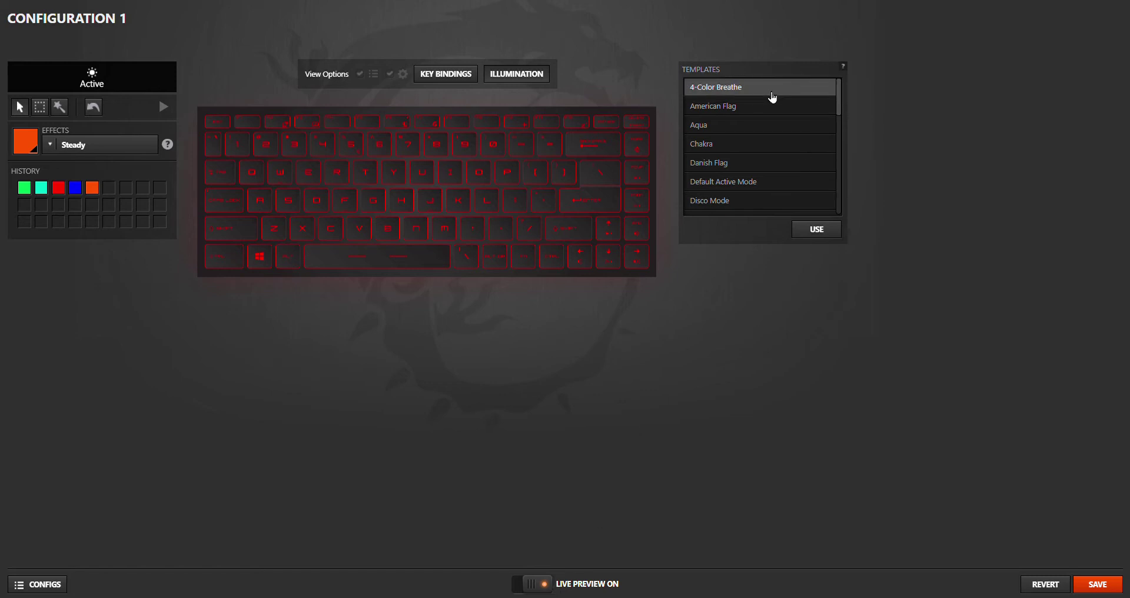
left_click(774, 94)
left_click(822, 233)
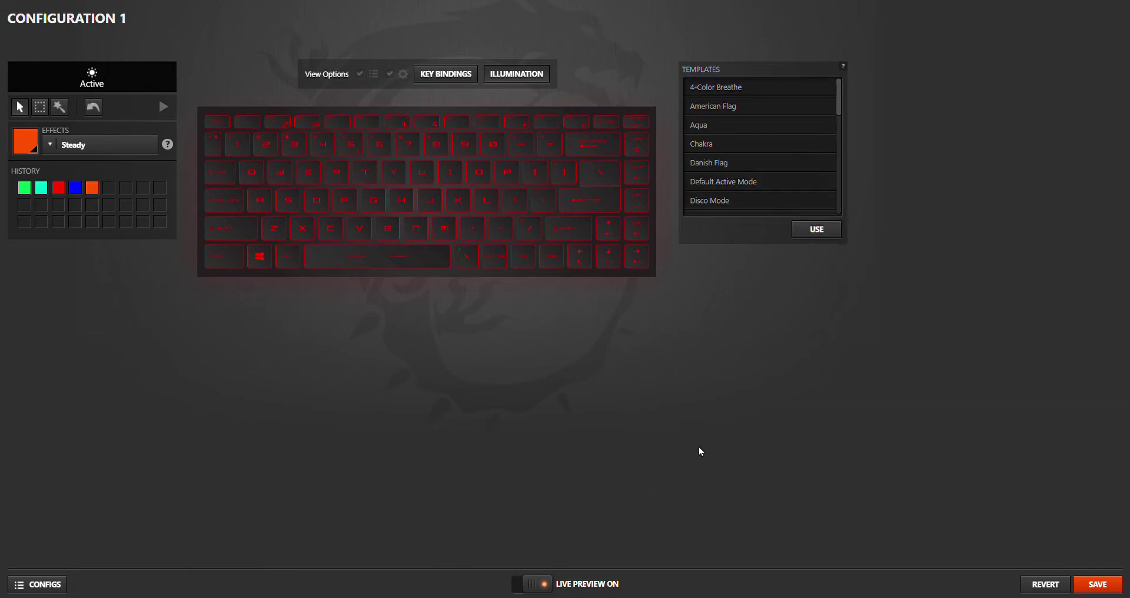
Step: Apply the American Flag template to the keyboard and switch the live preview off and back on
left_click(739, 106)
left_click(818, 233)
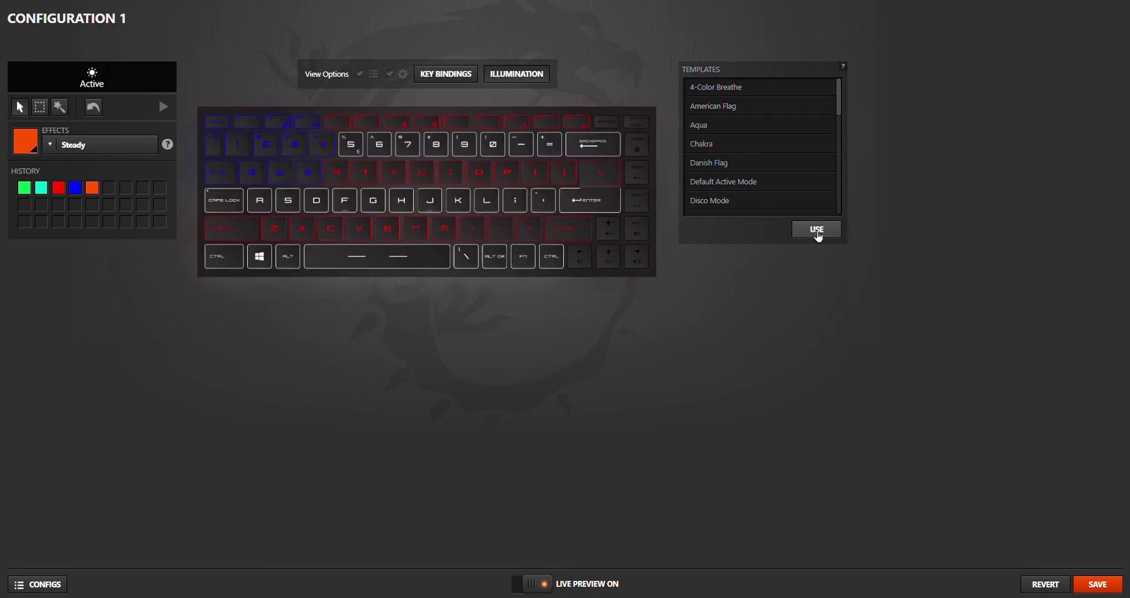
left_click(540, 591)
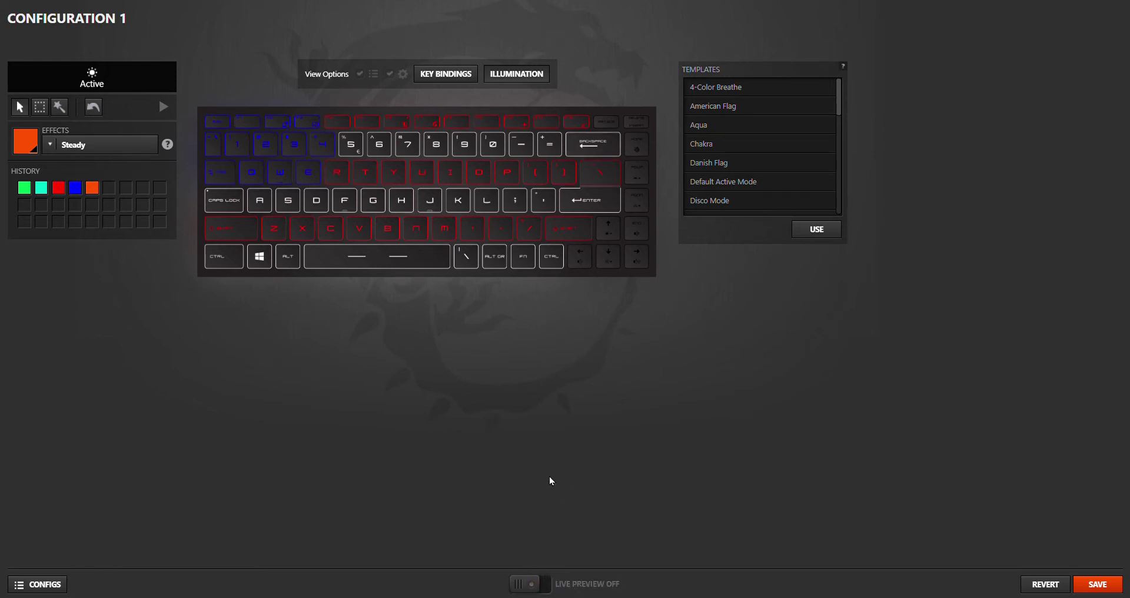
left_click(533, 590)
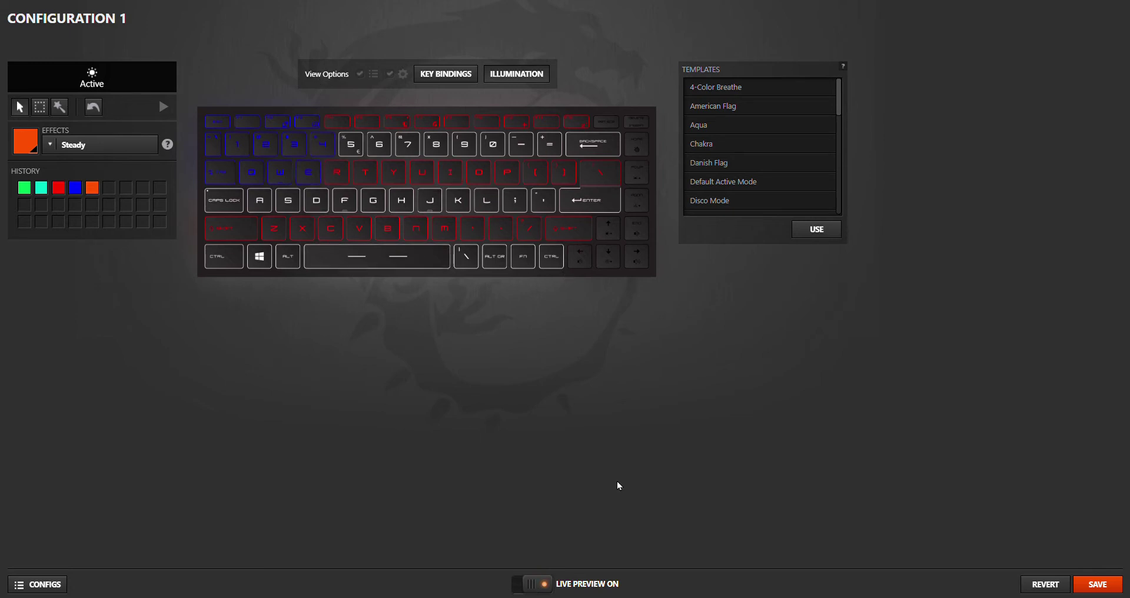
Step: Apply the Danish Flag template and replace it with the Vertical Wave Up template
left_click(756, 169)
left_click(819, 234)
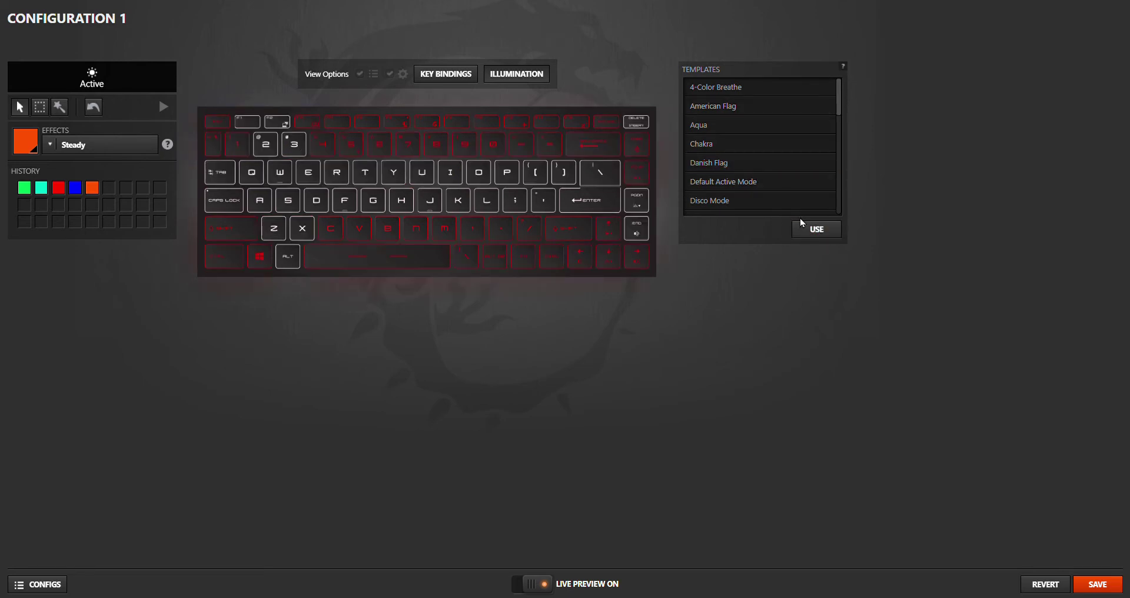
scroll(804, 171, "down", 7)
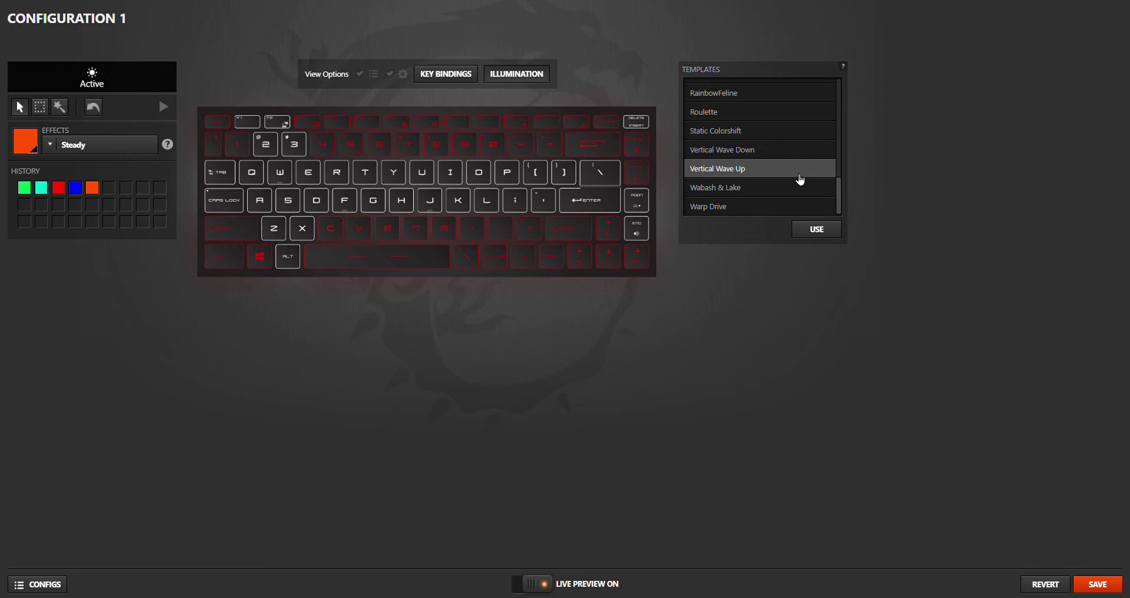
left_click(799, 174)
left_click(832, 230)
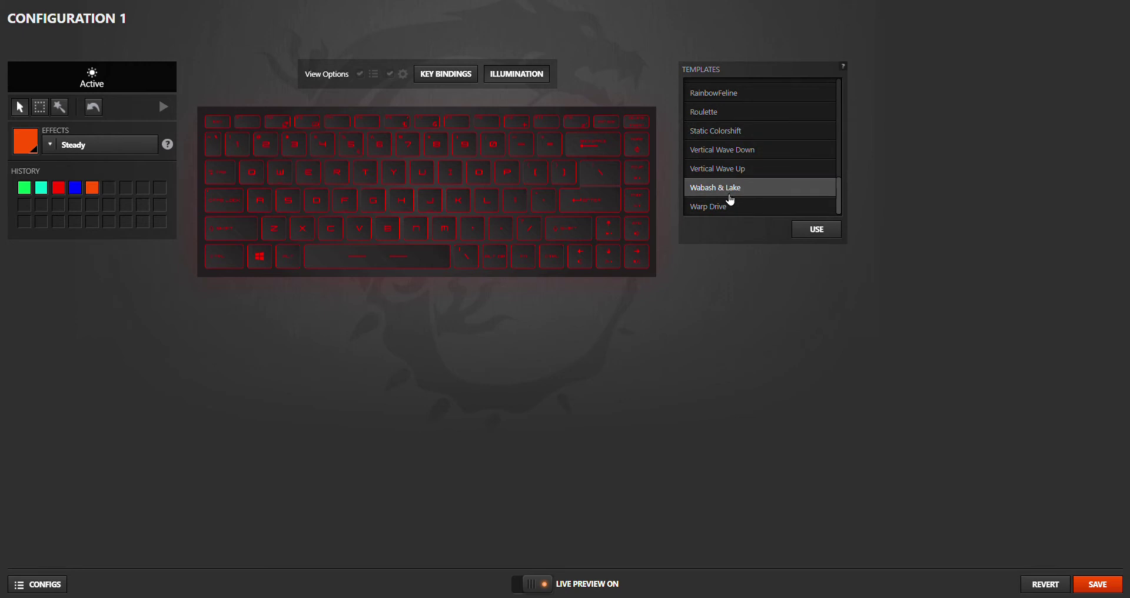
scroll(731, 200, "up", 10)
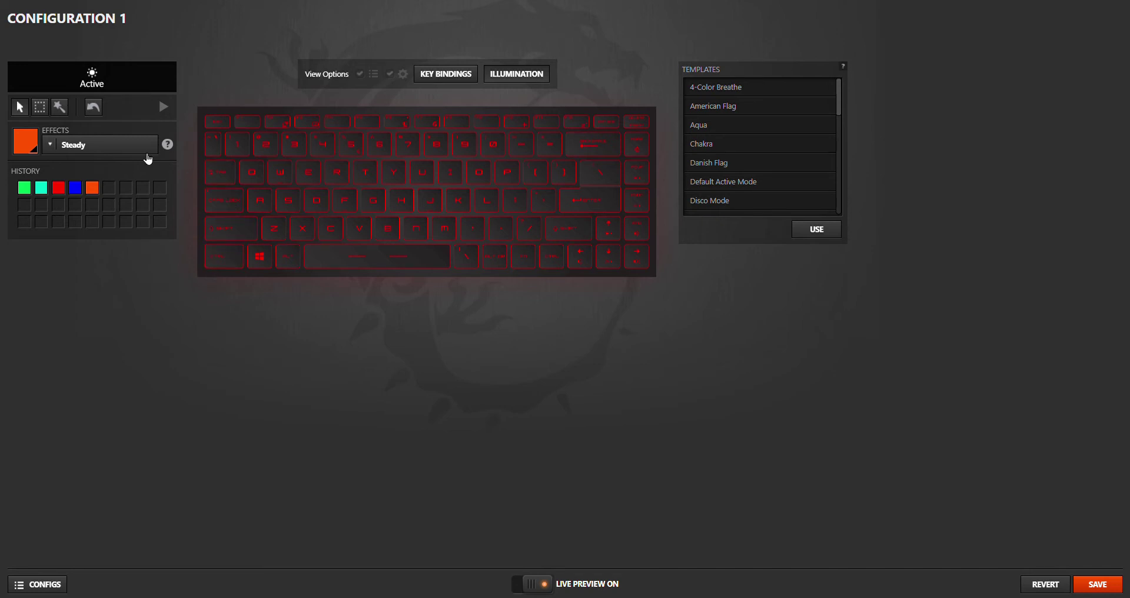
Step: Choose the Disable Illumination effect with no keys selected, and switch the live preview off and back on
left_click(117, 146)
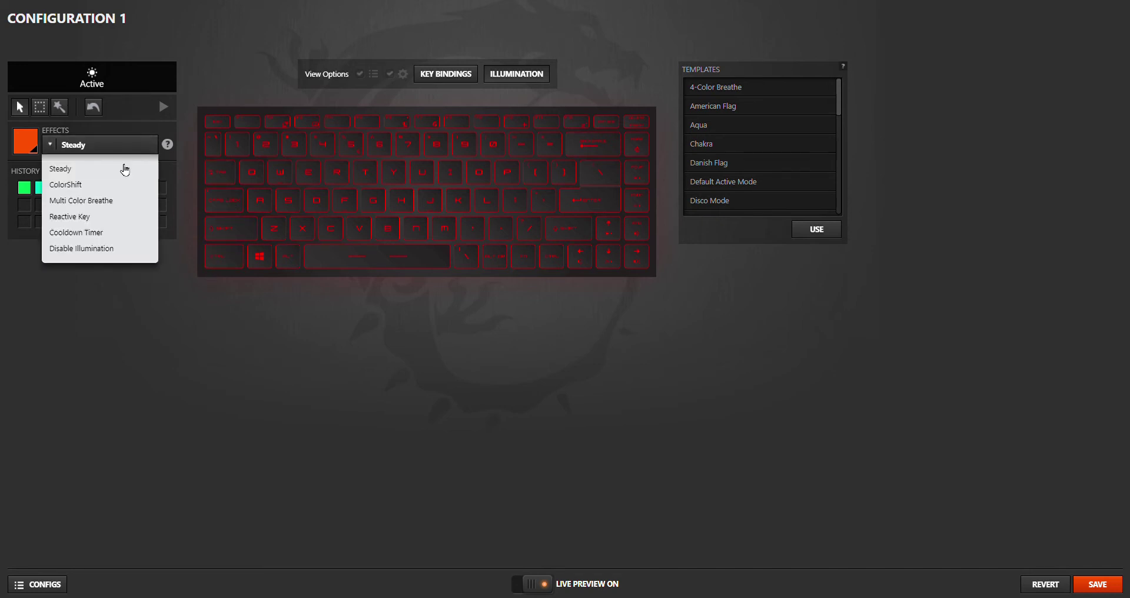
left_click(73, 249)
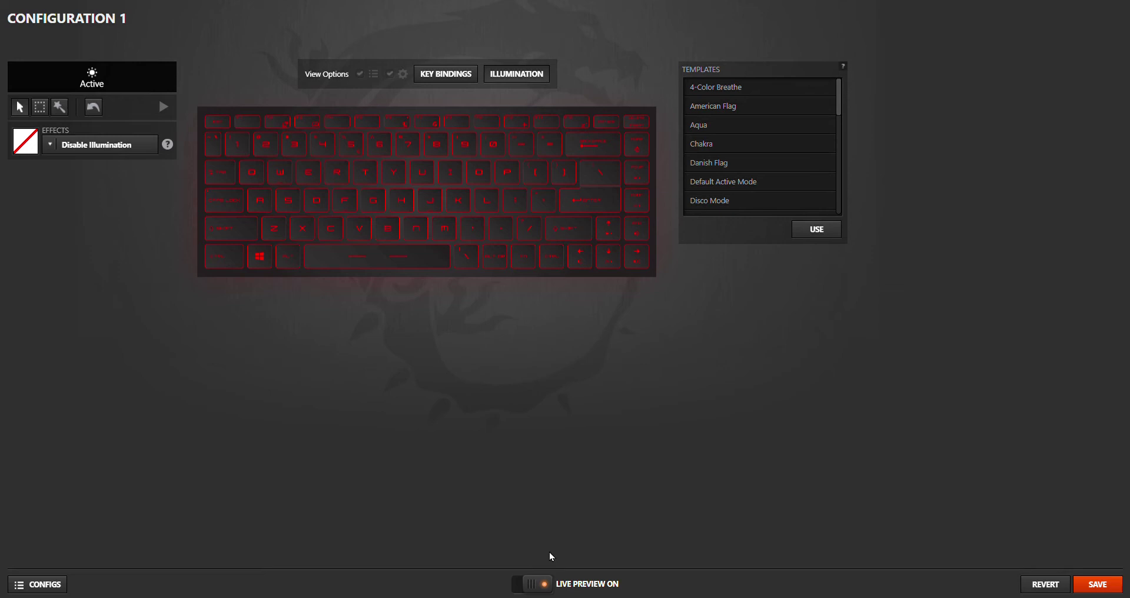
left_click(534, 593)
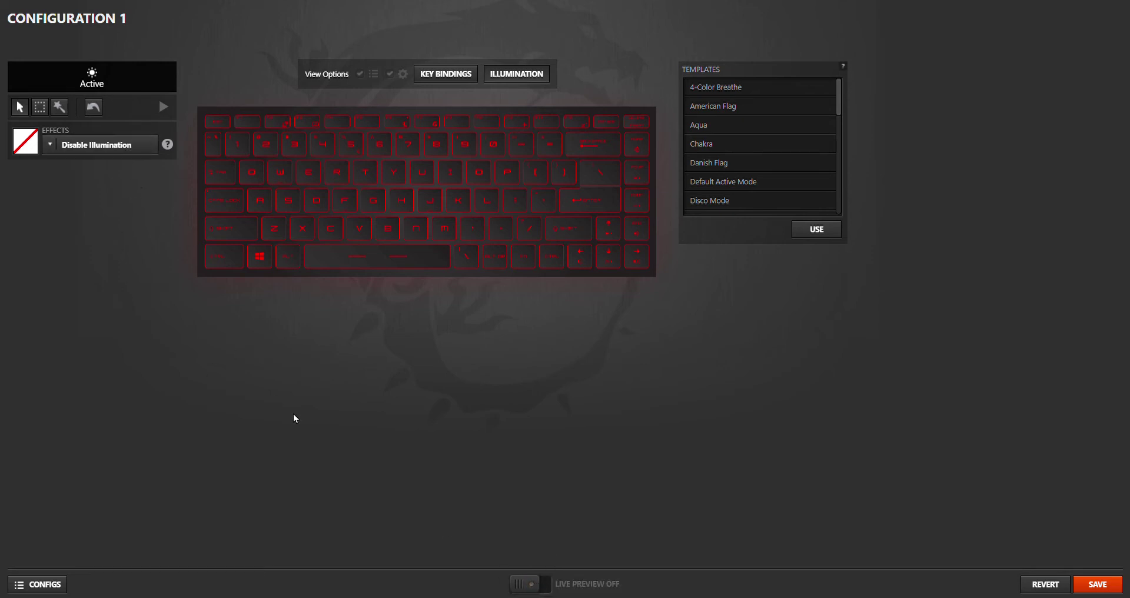
left_click(538, 584)
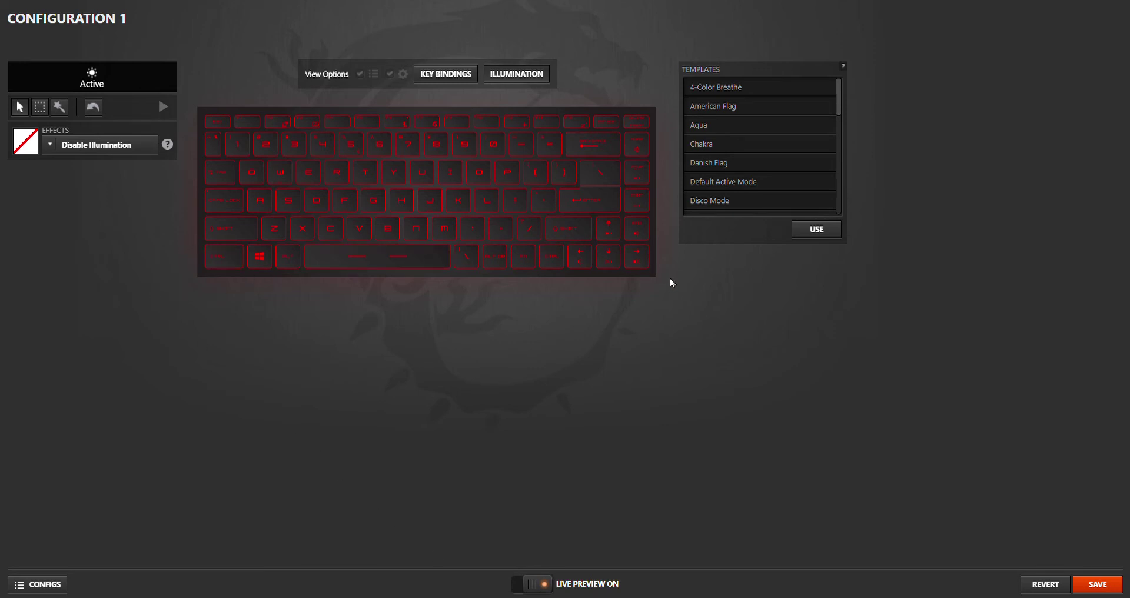
Step: Select the keys row by row, except N, and apply the Disable Illumination effect to them
mouse_move(666, 279)
left_mouse_down()
mouse_move(614, 260)
mouse_move(369, 276)
left_mouse_up()
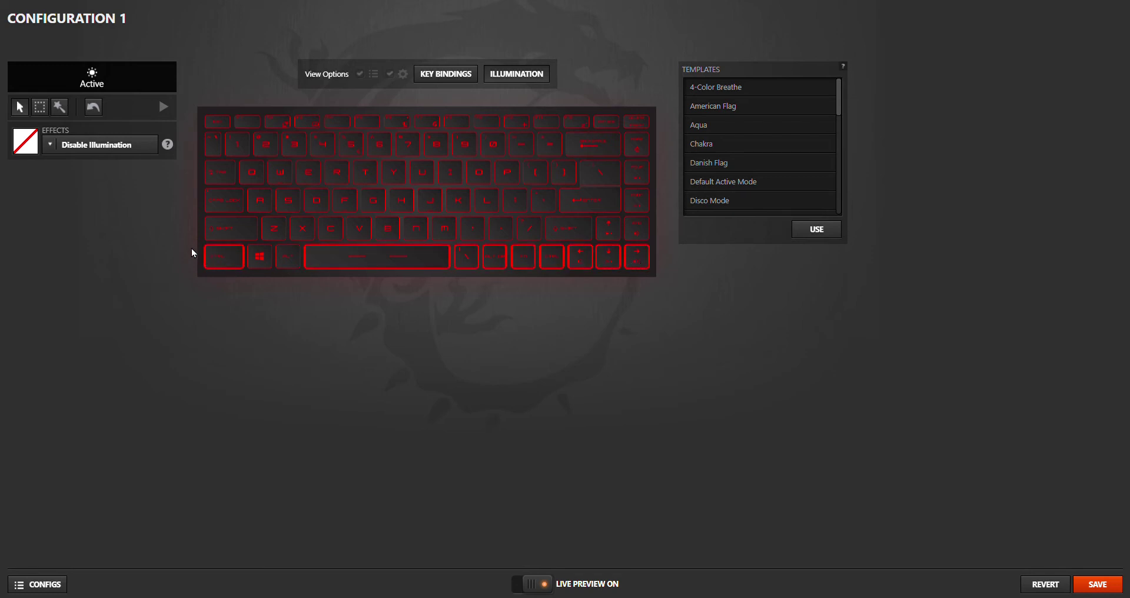
mouse_move(192, 254)
left_mouse_down()
mouse_move(299, 257)
mouse_move(336, 227)
mouse_move(669, 221)
mouse_move(547, 197)
mouse_move(316, 200)
left_mouse_up()
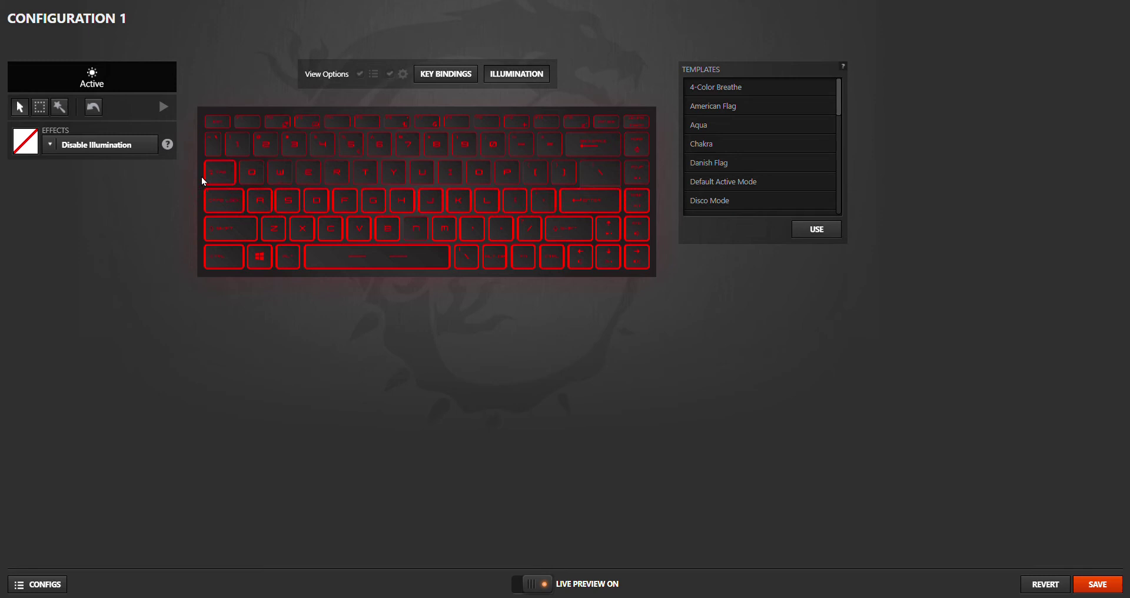
mouse_move(202, 177)
left_mouse_down()
mouse_move(543, 169)
mouse_move(649, 145)
mouse_move(255, 147)
mouse_move(318, 139)
left_mouse_up()
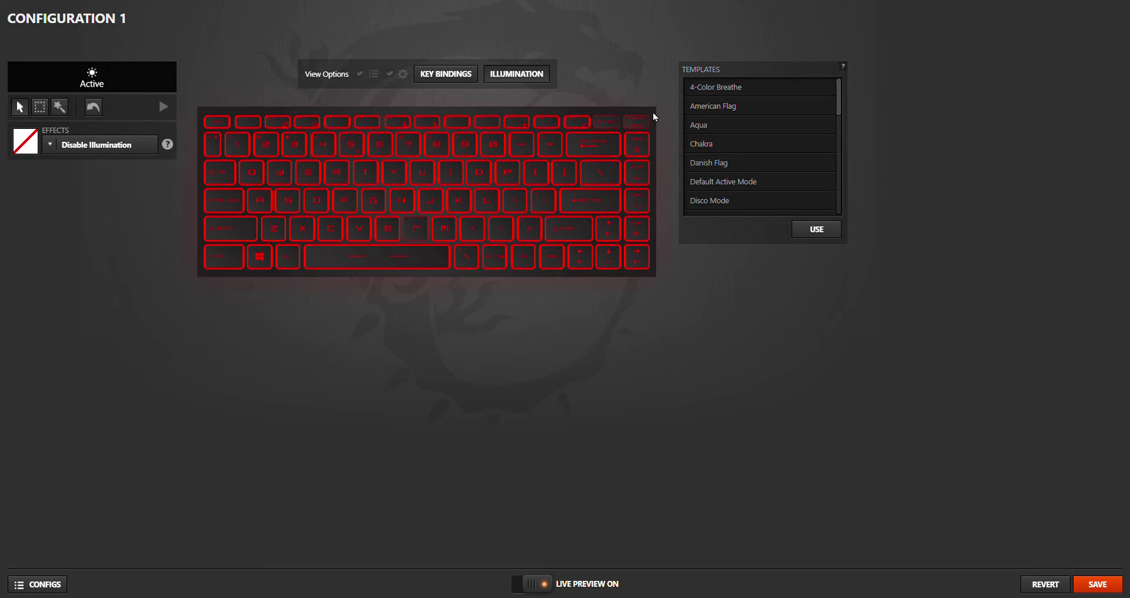
left_click(50, 144)
left_click(59, 172)
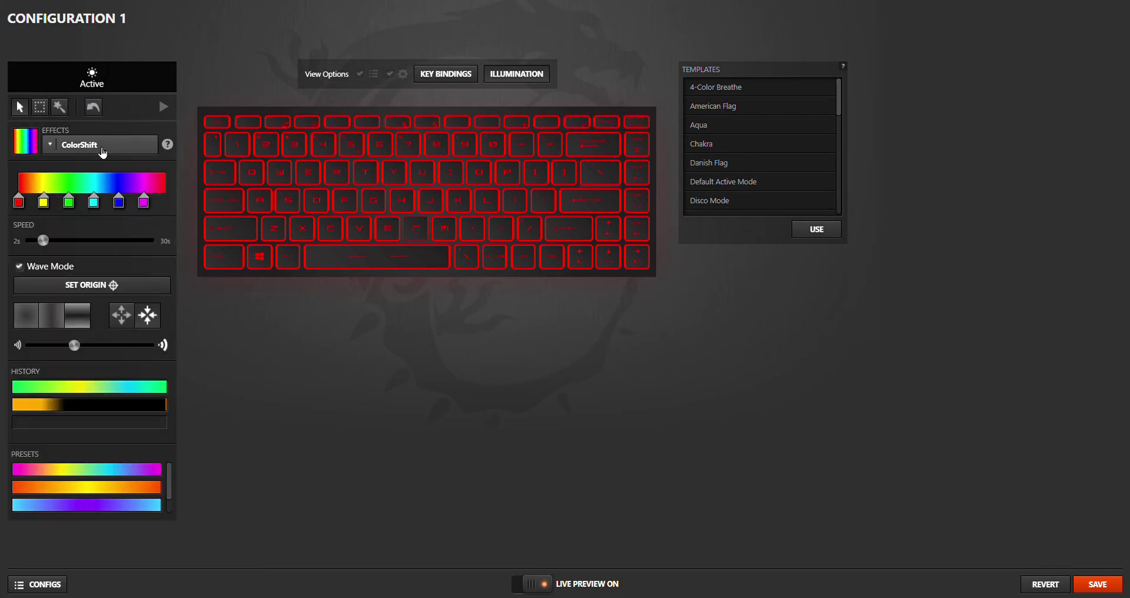
left_click(59, 142)
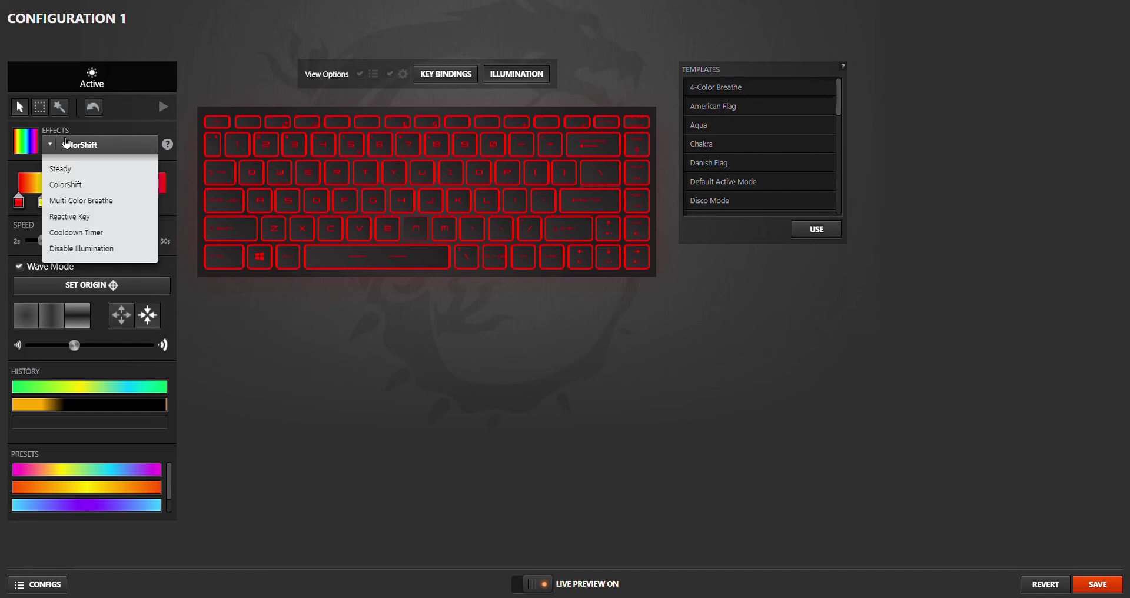
left_click(105, 248)
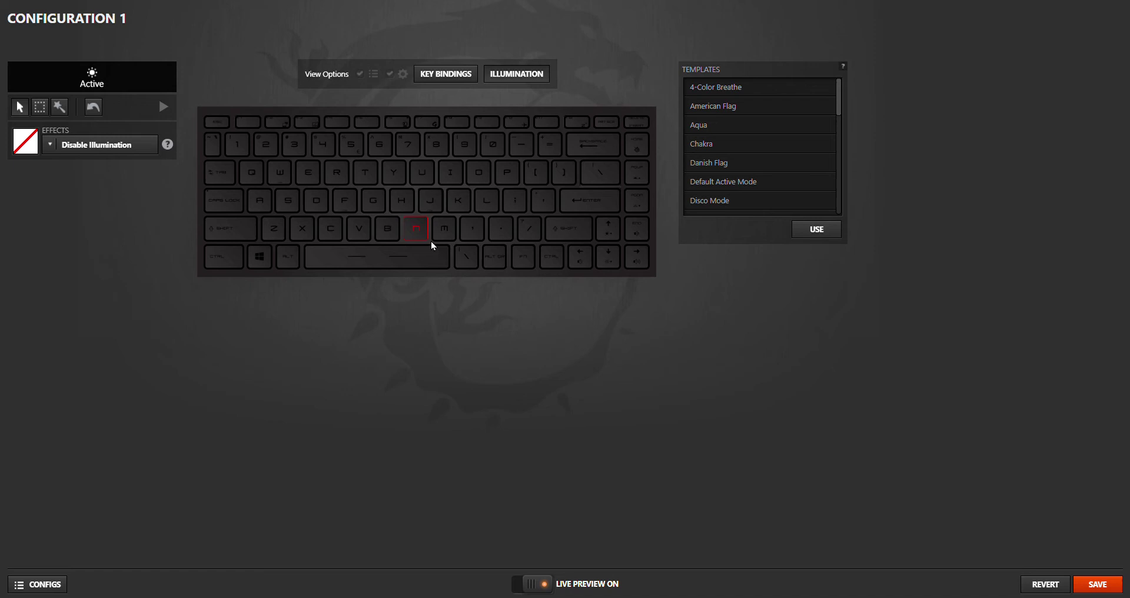
Step: Turn off the N key's lighting with the Disable Illumination effect
left_click(414, 234)
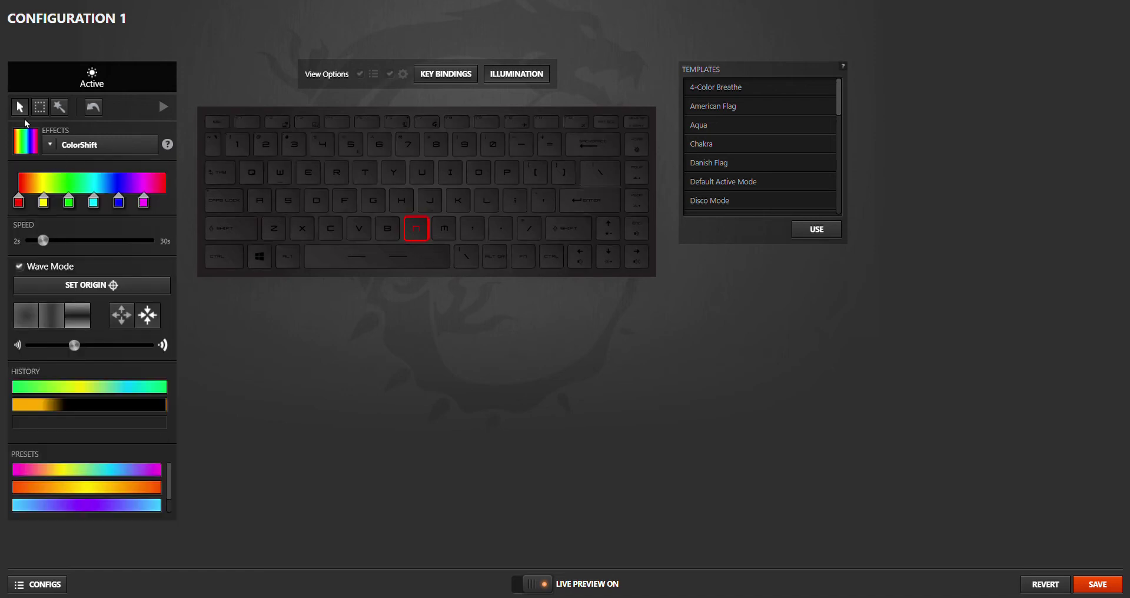
left_click(66, 147)
left_click(76, 248)
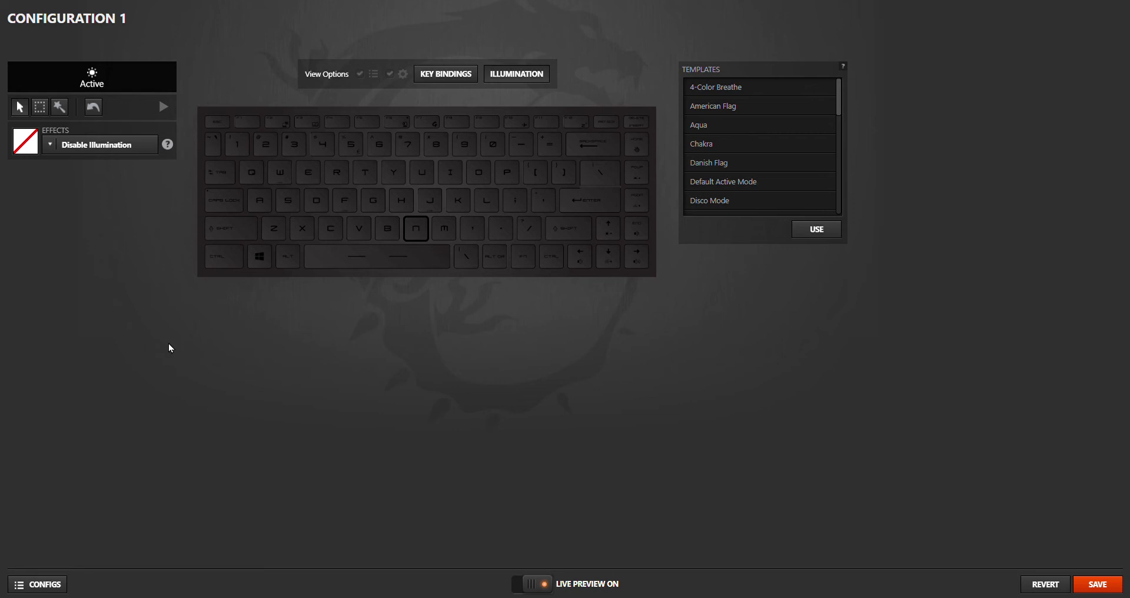
Step: Select every key on the keyboard layout, from the spacebar row up to the function row
left_click(96, 151)
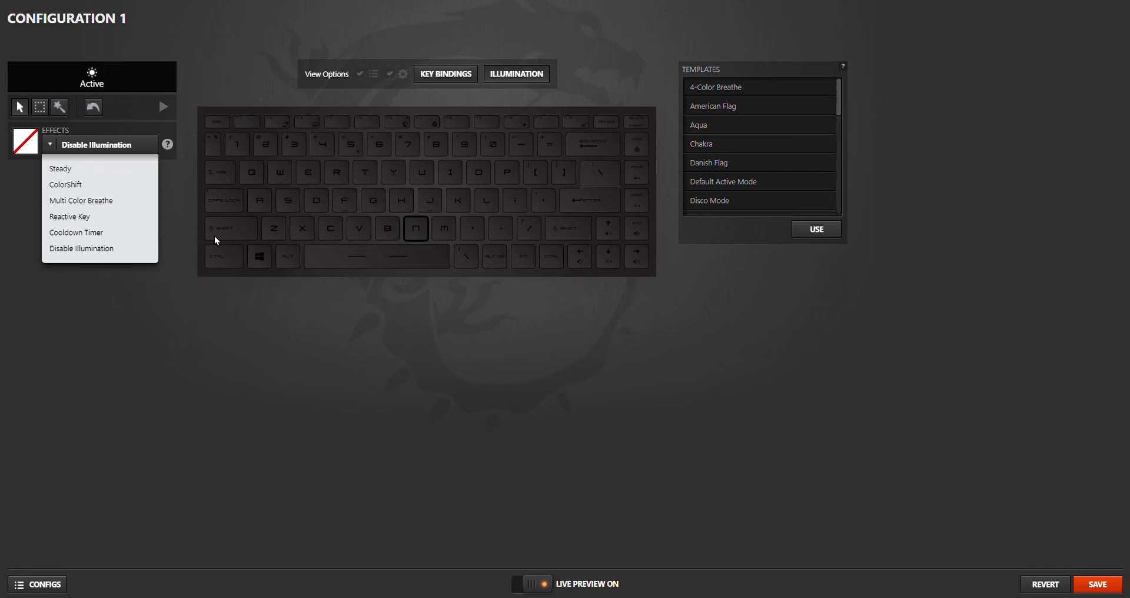
left_click(414, 400)
mouse_move(232, 316)
left_mouse_down()
mouse_move(241, 278)
mouse_move(482, 256)
mouse_move(635, 270)
left_mouse_up()
left_click_drag(187, 291, 366, 271)
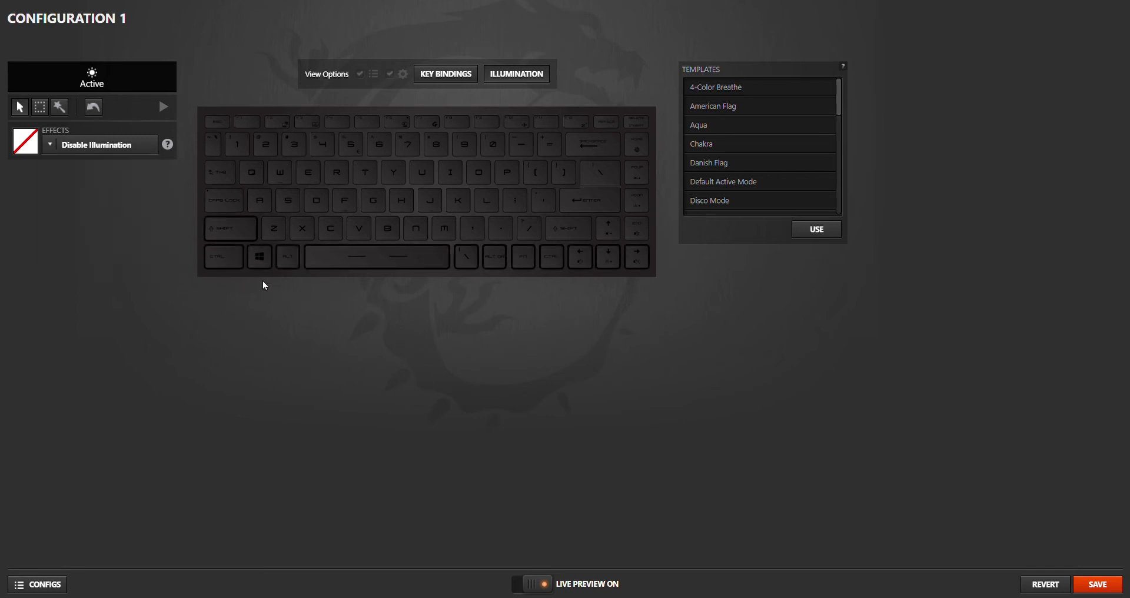
mouse_move(264, 285)
left_mouse_down()
mouse_move(321, 250)
mouse_move(305, 240)
mouse_move(644, 212)
mouse_move(559, 218)
left_mouse_up()
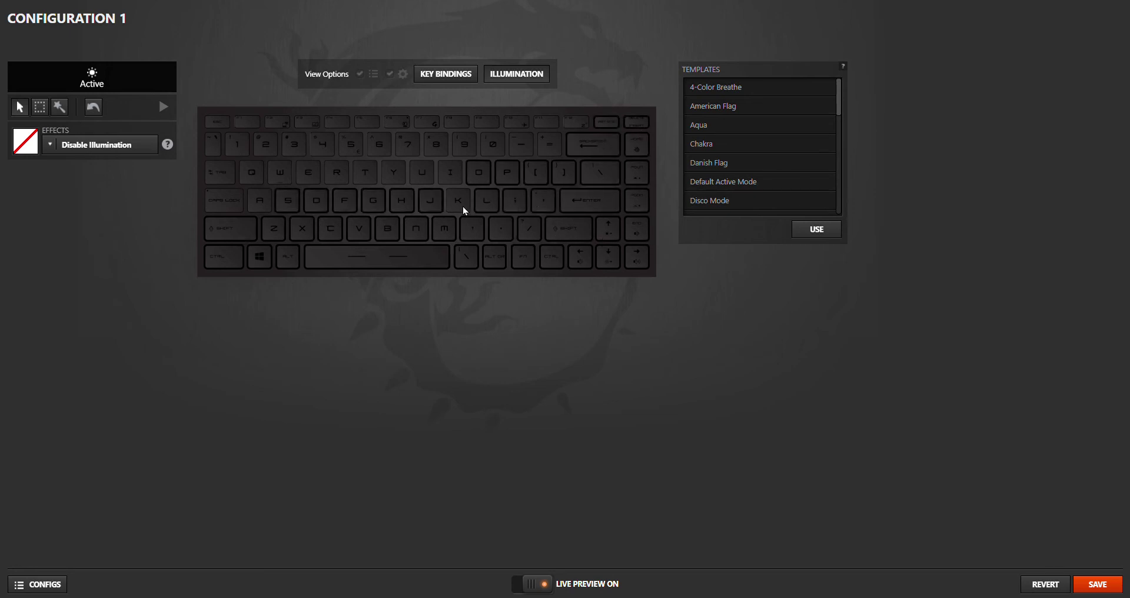
left_click_drag(463, 206, 224, 200)
mouse_move(566, 198)
left_mouse_down()
mouse_move(503, 139)
mouse_move(224, 141)
mouse_move(424, 179)
mouse_move(644, 145)
mouse_move(402, 120)
mouse_move(230, 122)
left_mouse_up()
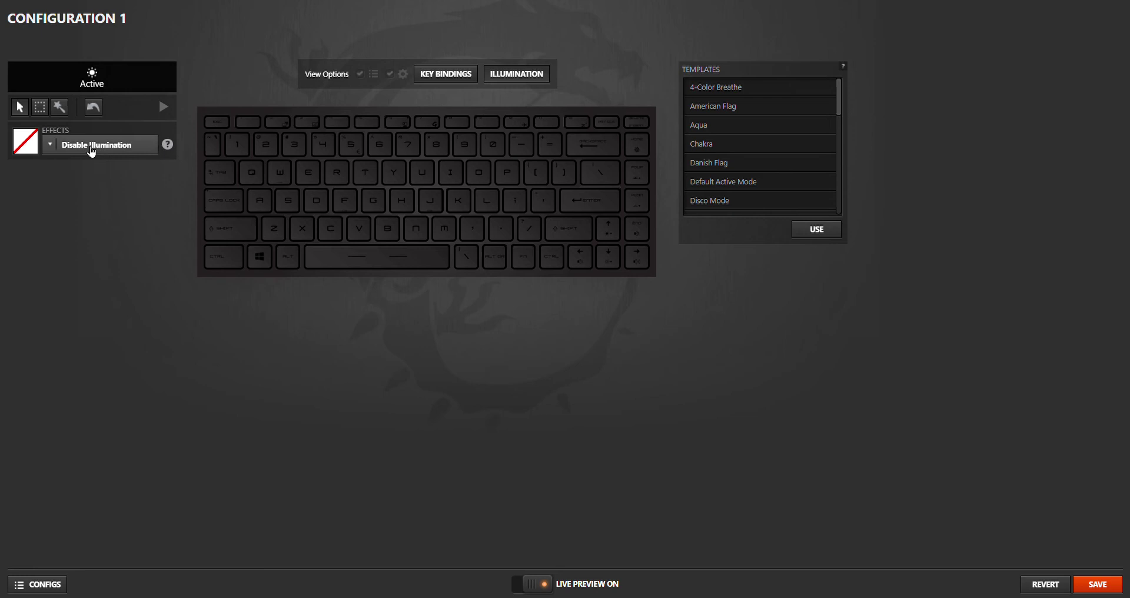
Step: Apply the Steady effect to all selected keys in the green colour from the history
left_click(65, 145)
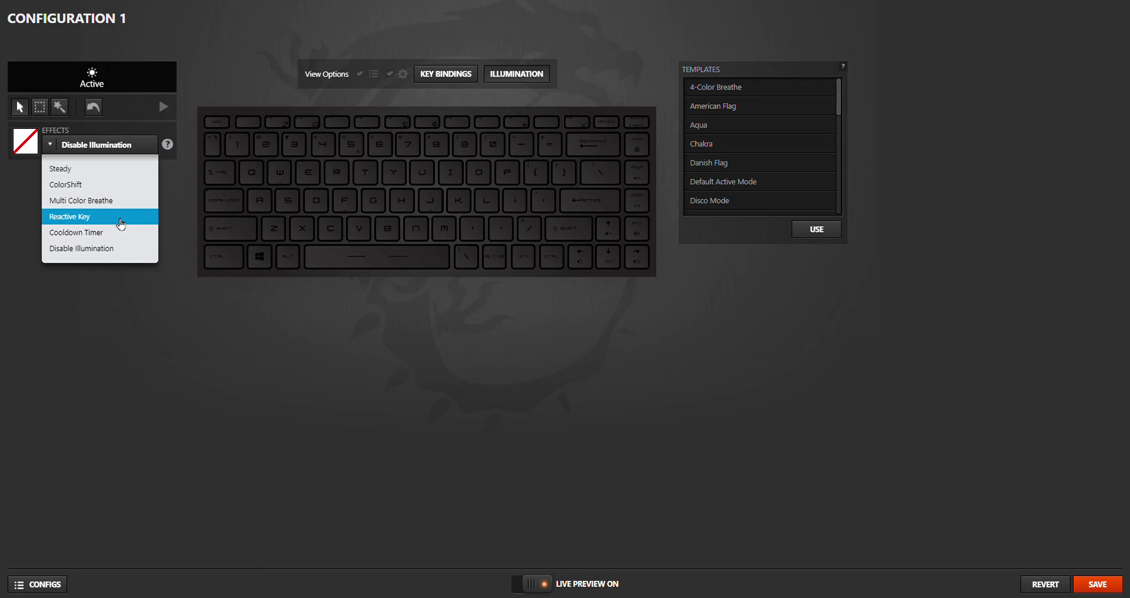
left_click(96, 169)
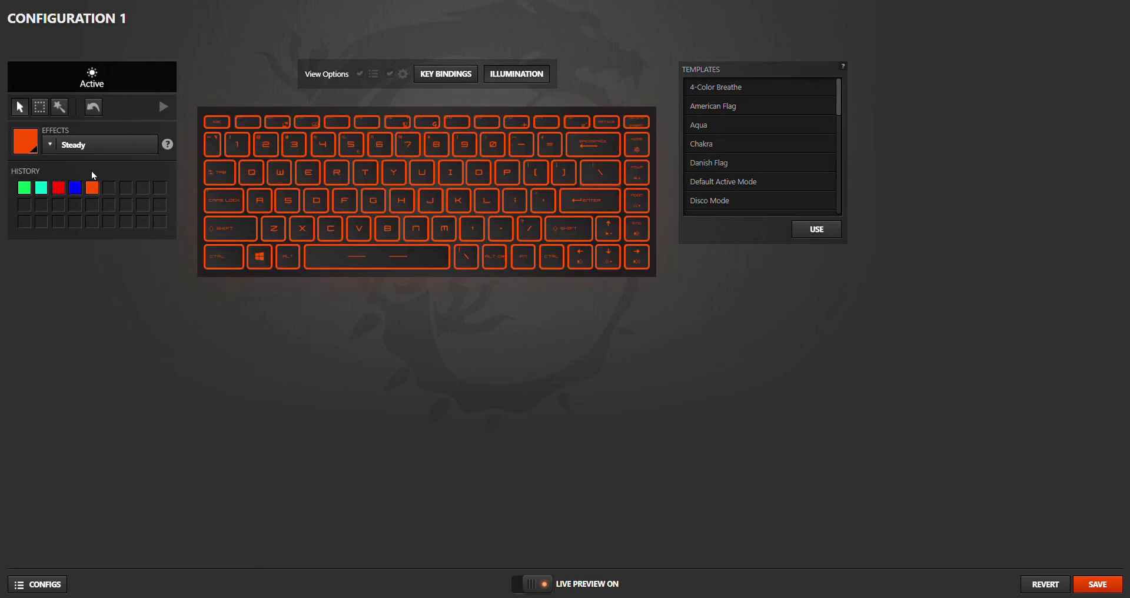
left_click(24, 187)
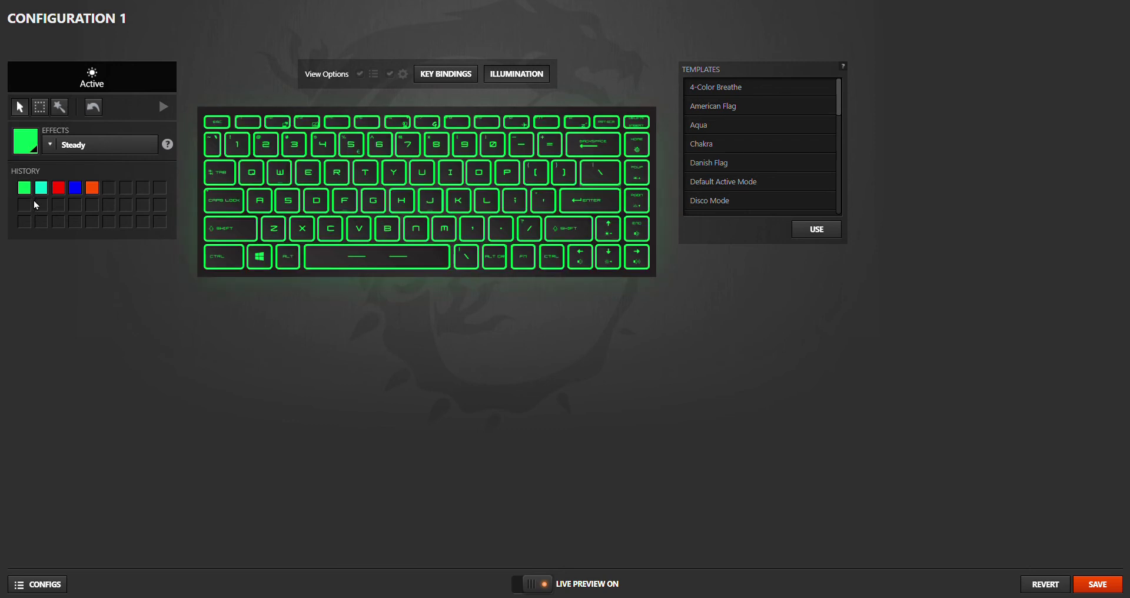
left_click(34, 147)
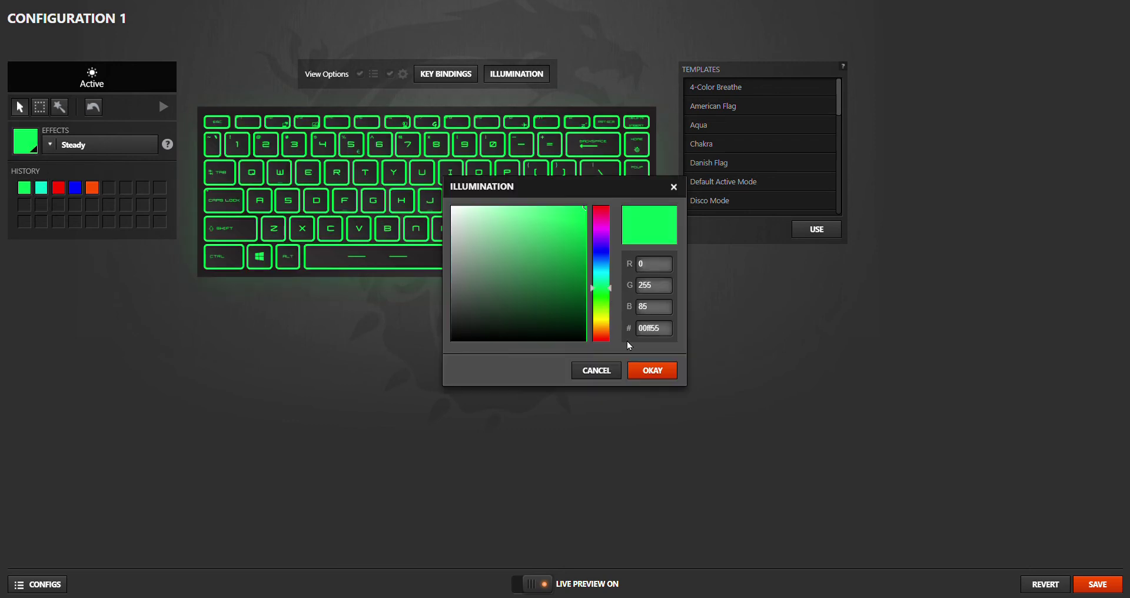
mouse_move(612, 296)
left_mouse_down()
mouse_move(616, 217)
mouse_move(612, 228)
left_mouse_up()
left_click(674, 186)
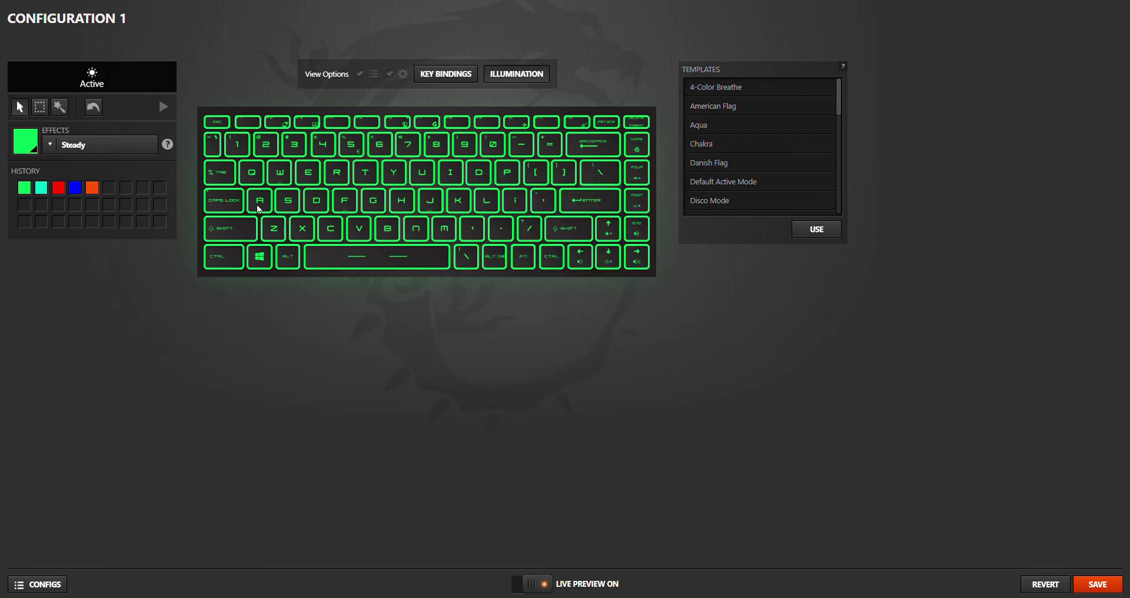
Step: Try the turquoise, red, blue and orange history colours on the selected keys, and set them back to green
left_click(41, 187)
left_click(58, 187)
left_click(75, 187)
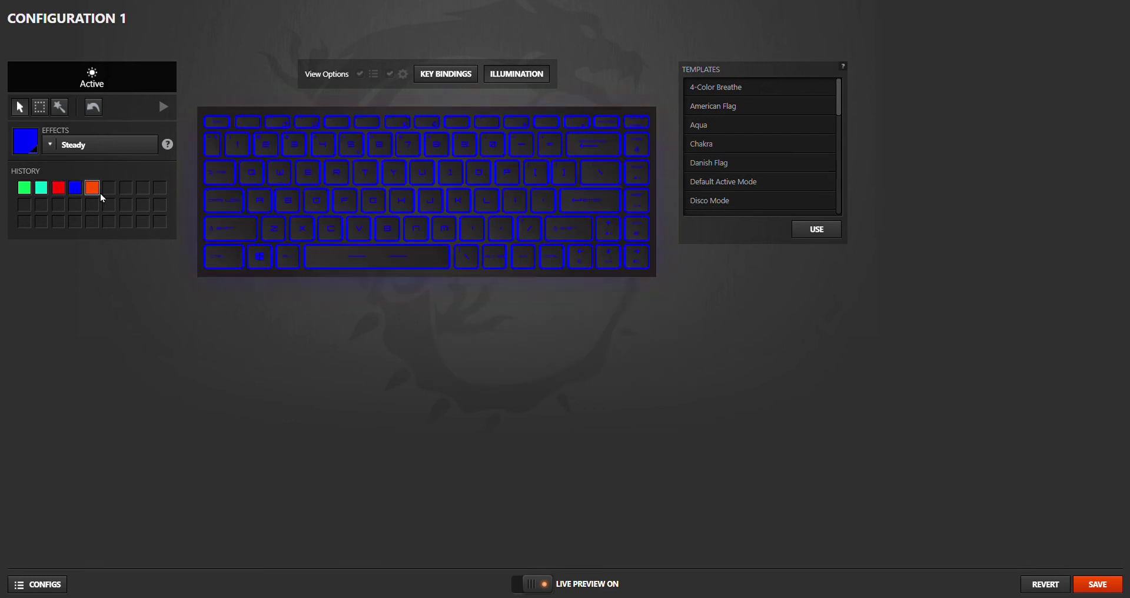
left_click(93, 188)
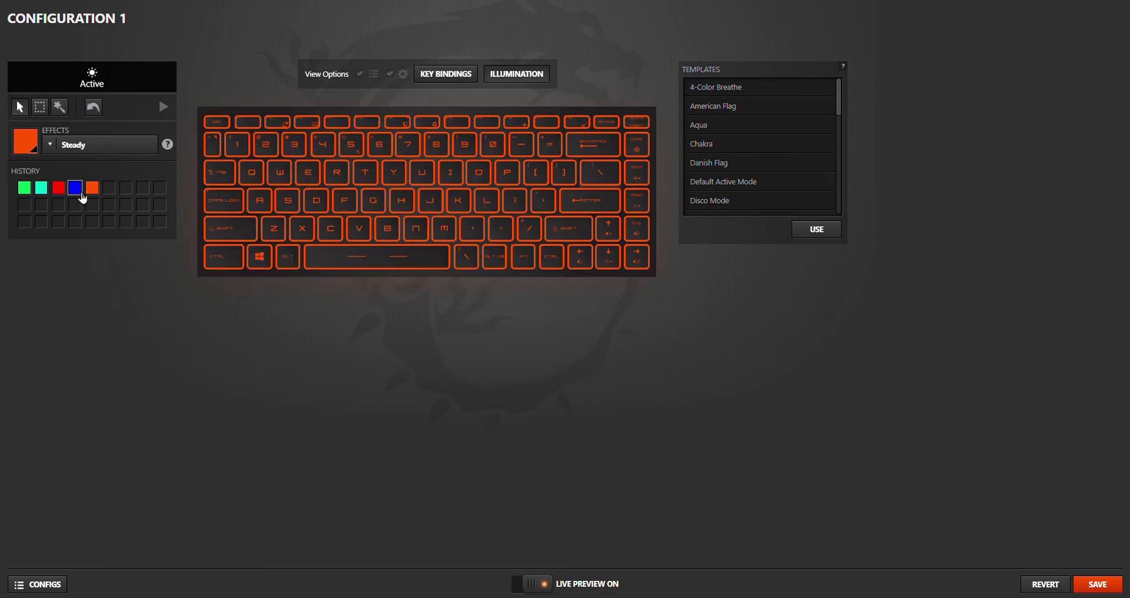
left_click(24, 188)
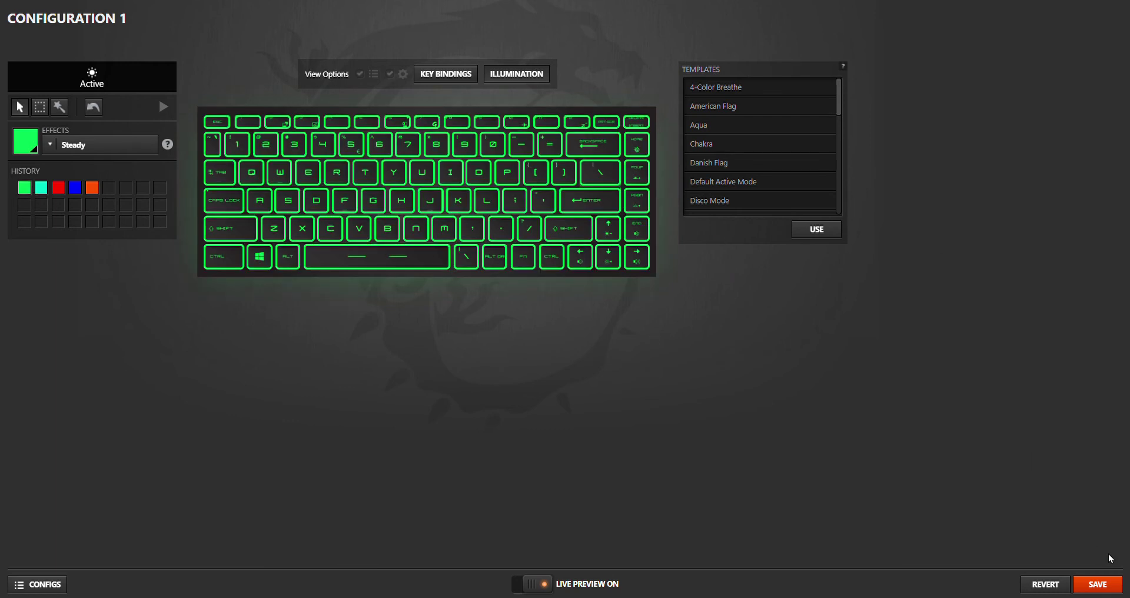
Step: Select the W, E, R, A, S and D keys and set their illumination to the red history colour
left_click(285, 173)
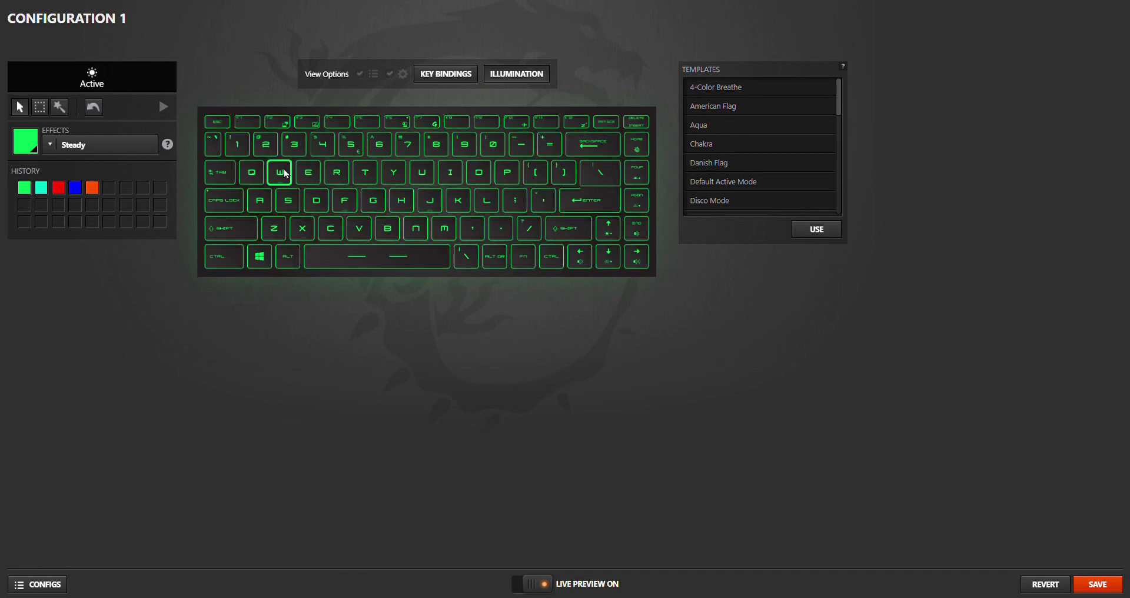
left_click(263, 205)
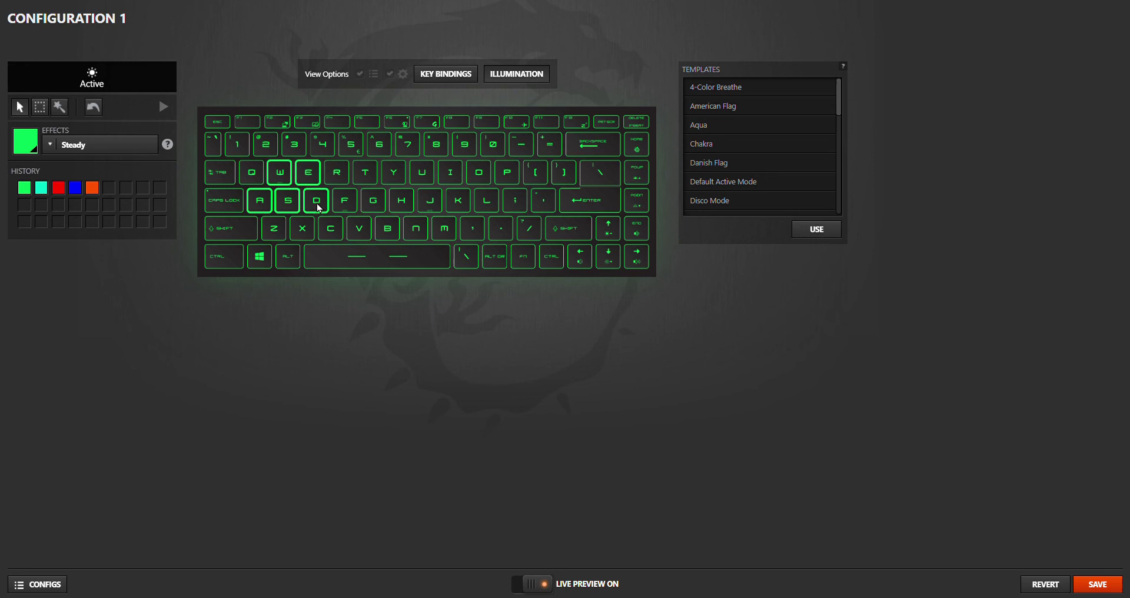
left_click(341, 172)
left_click(57, 188)
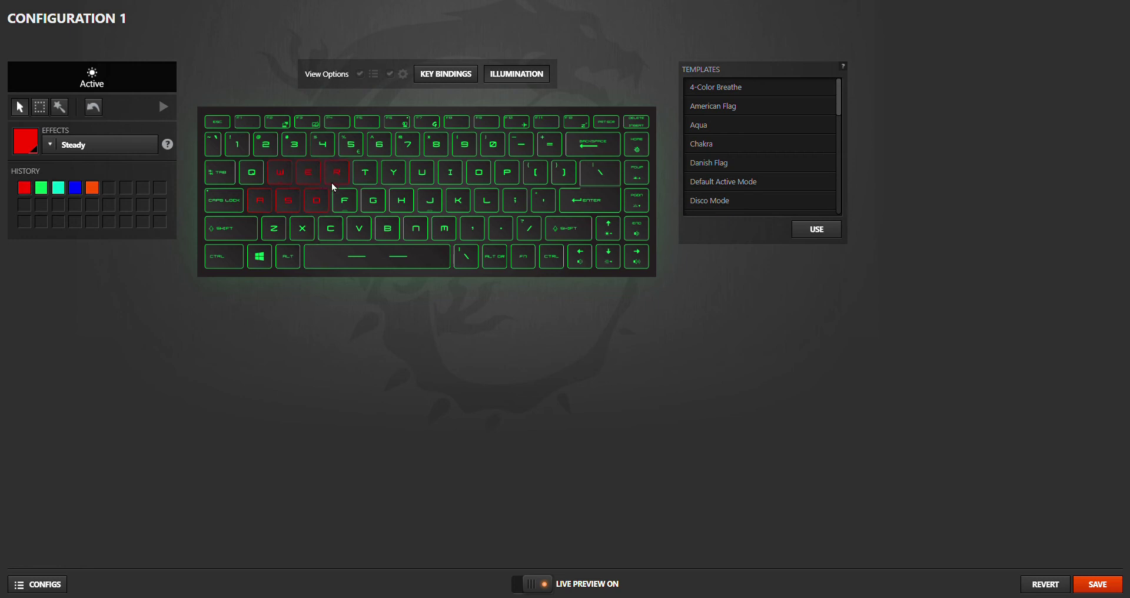
Step: Set the E and R keys back to the green history colour, leaving only W, A, S and D in red
left_click(41, 189)
left_click(305, 175)
left_click(33, 191)
left_click(354, 439)
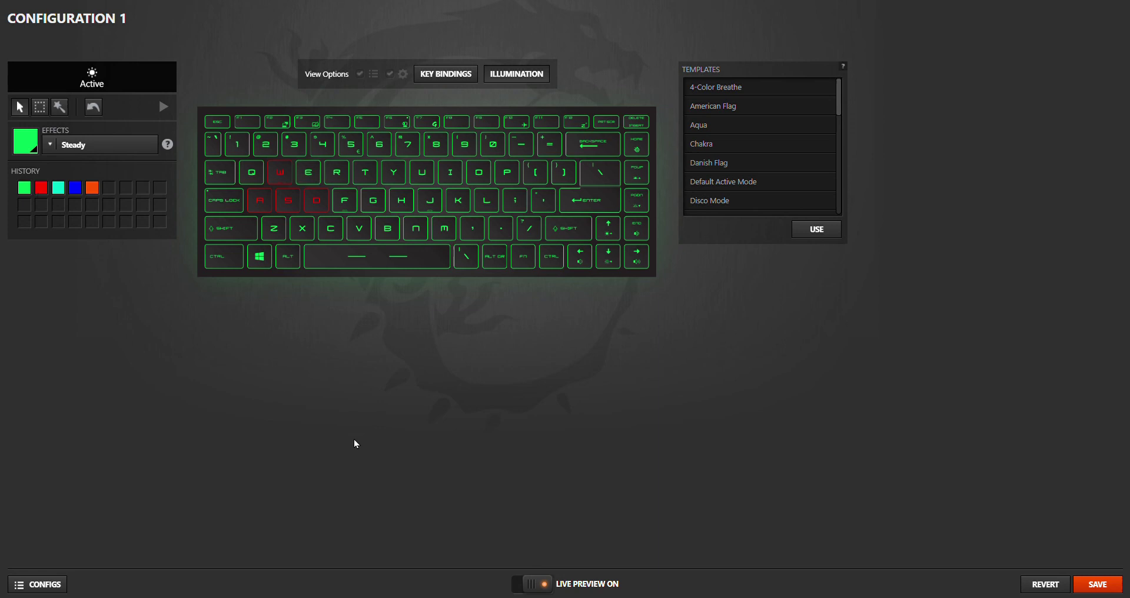
Step: Try the custom purple 78396a for the four arrow keys, and discard the colour choice
left_click(616, 238)
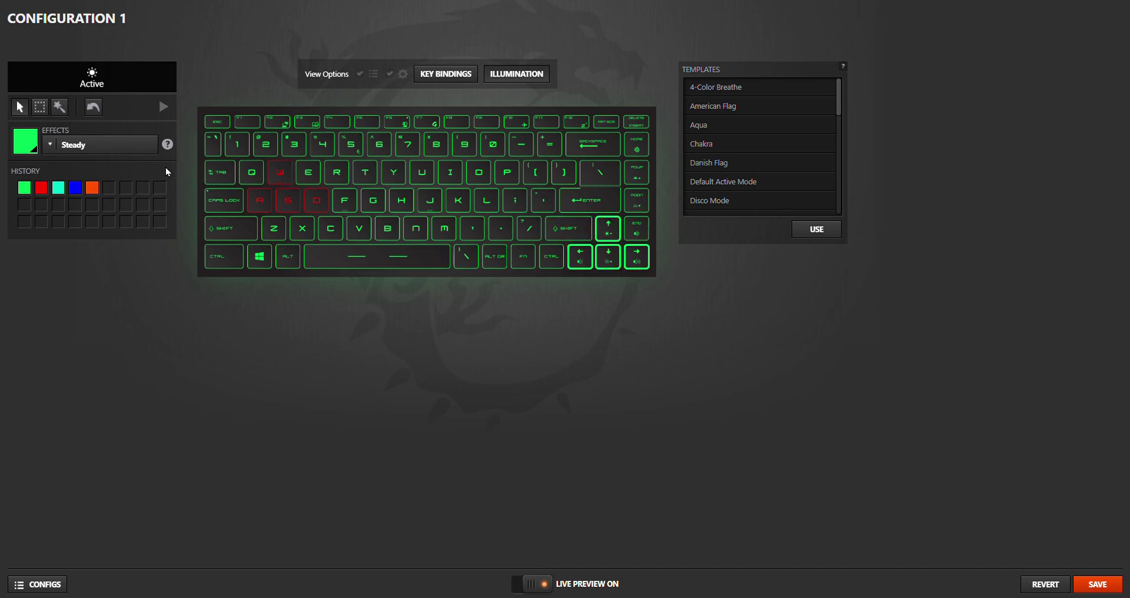
left_click(34, 135)
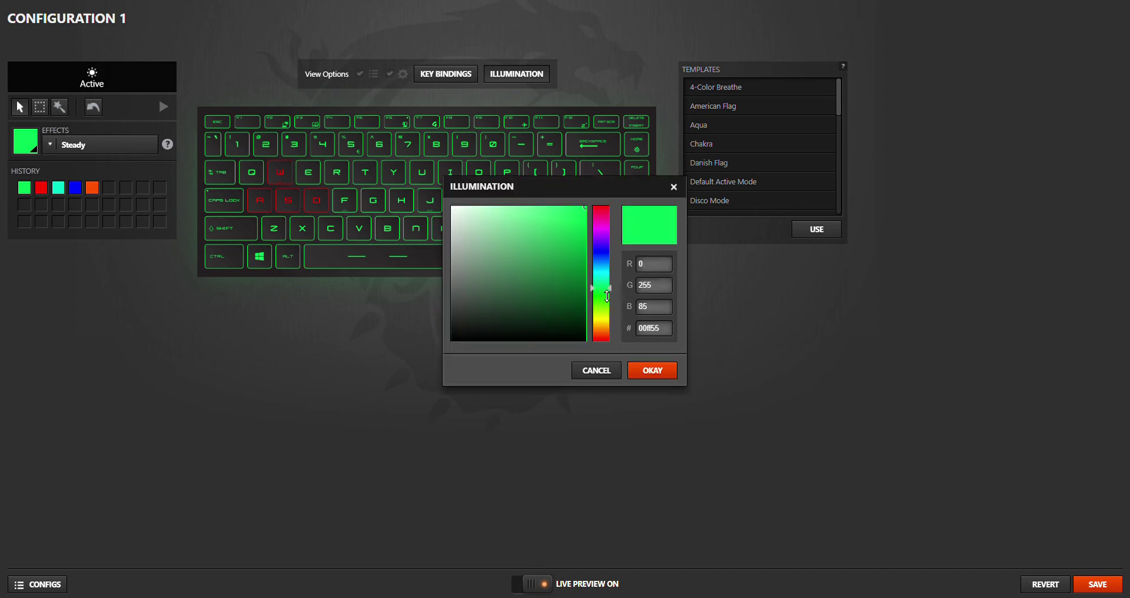
mouse_move(611, 293)
left_mouse_down()
mouse_move(616, 366)
mouse_move(620, 200)
mouse_move(604, 211)
mouse_move(599, 200)
mouse_move(592, 224)
mouse_move(454, 344)
mouse_move(566, 228)
mouse_move(522, 278)
left_mouse_up()
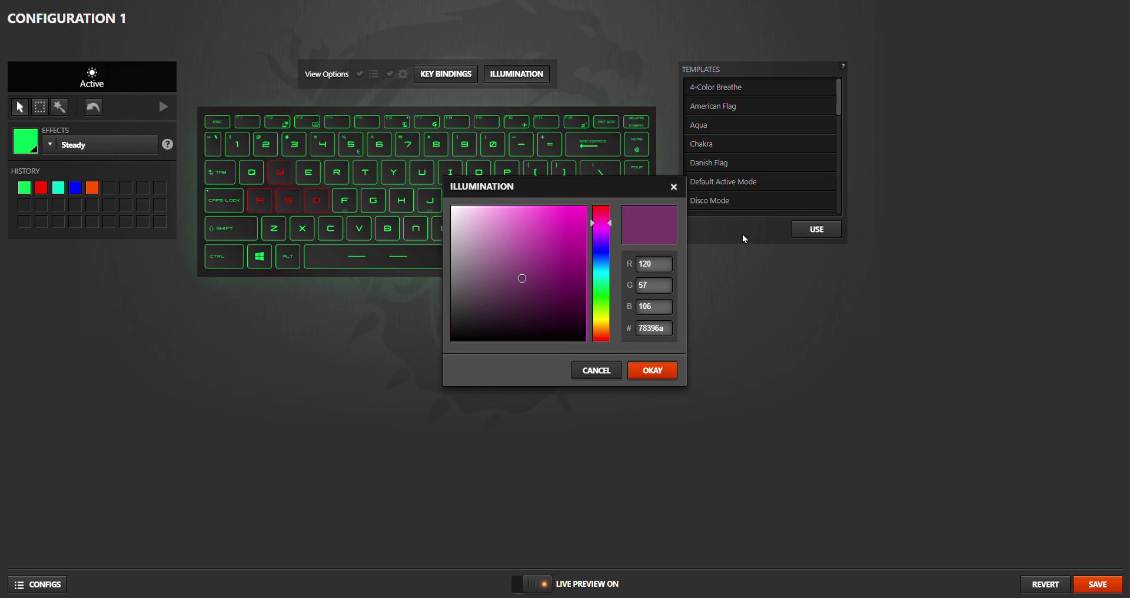
left_click(596, 371)
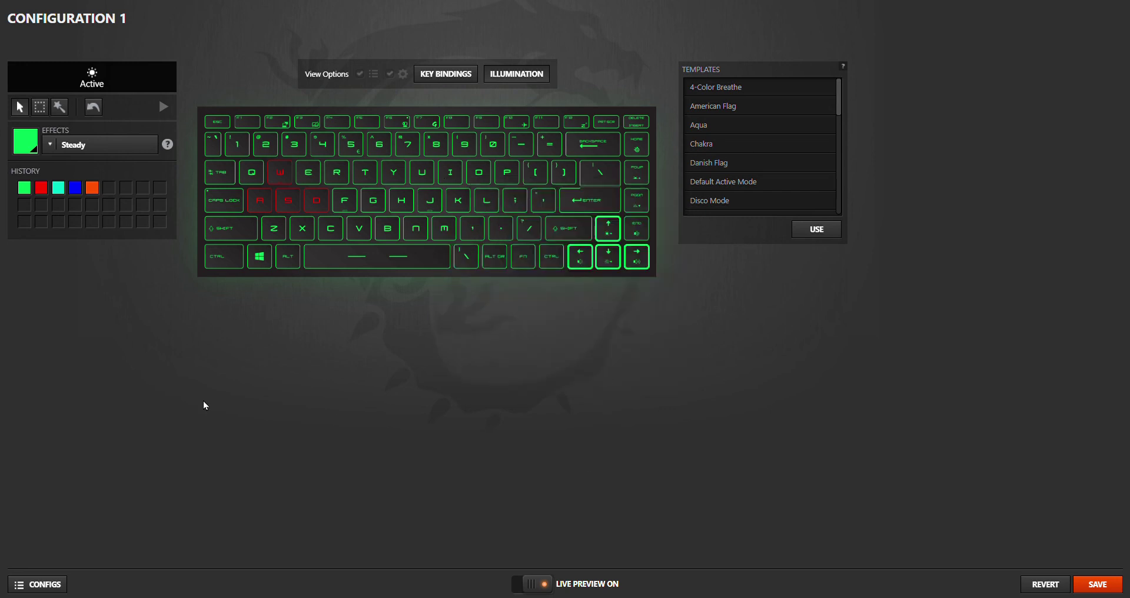
left_click(648, 299)
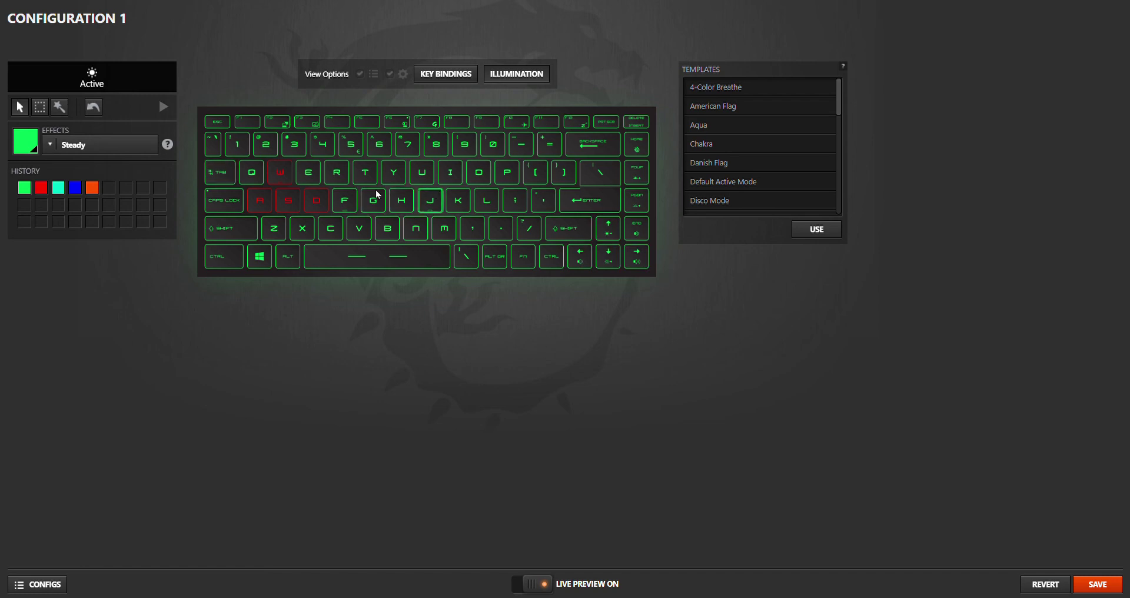
Step: Apply the green Steady effect to the keys from Tab to R and Caps Lock to F, and save the configuration
mouse_move(347, 201)
left_mouse_down()
mouse_move(266, 196)
mouse_move(253, 172)
mouse_move(222, 171)
left_mouse_up()
left_click(60, 146)
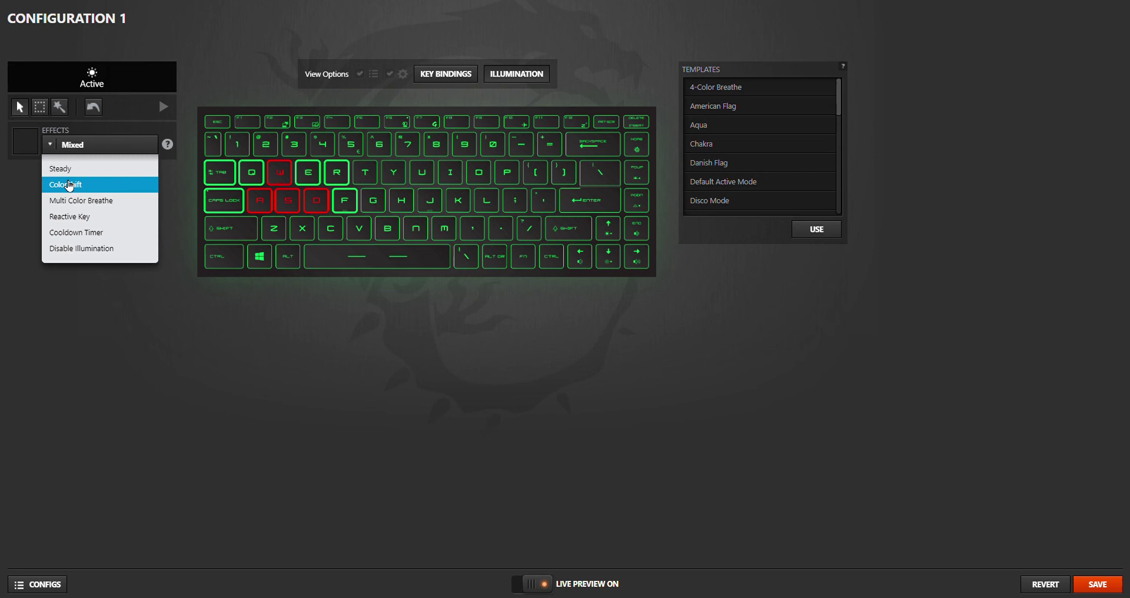
left_click(76, 162)
left_click(584, 484)
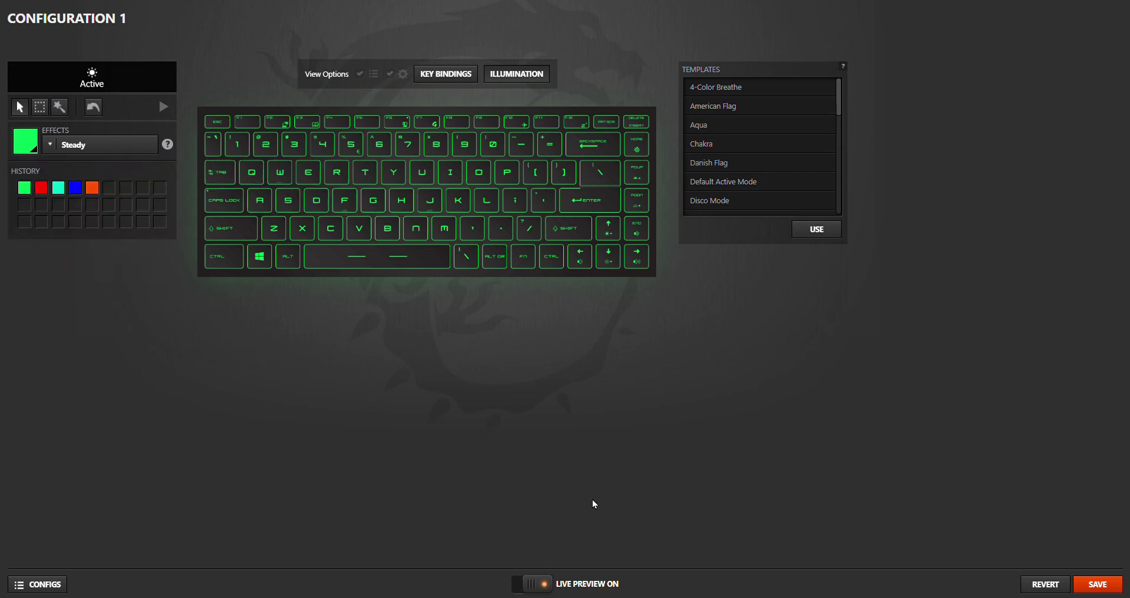
left_click(1097, 585)
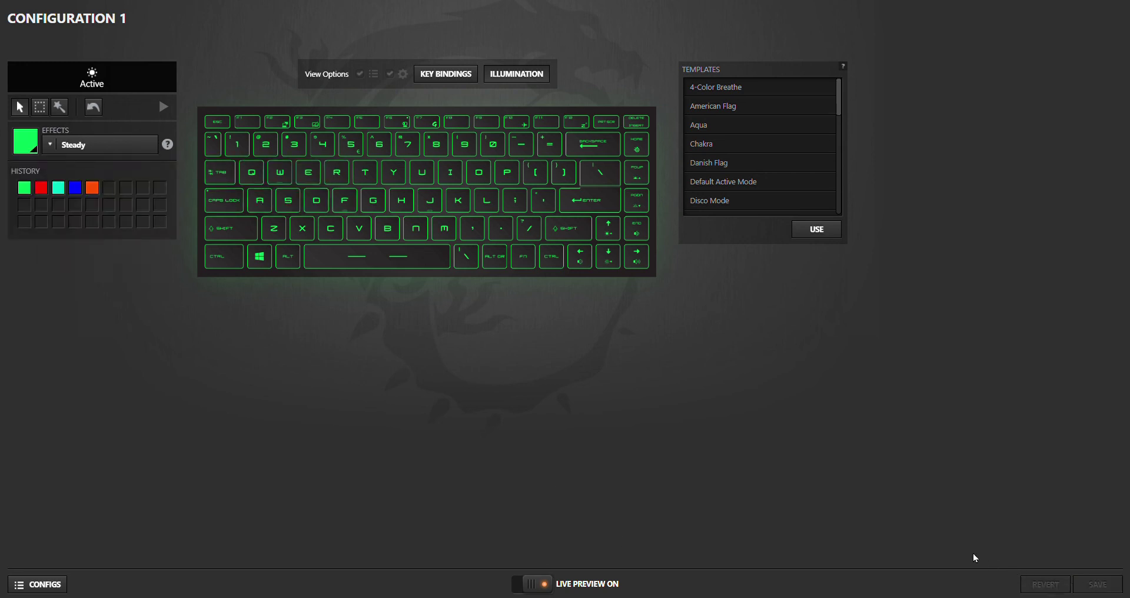